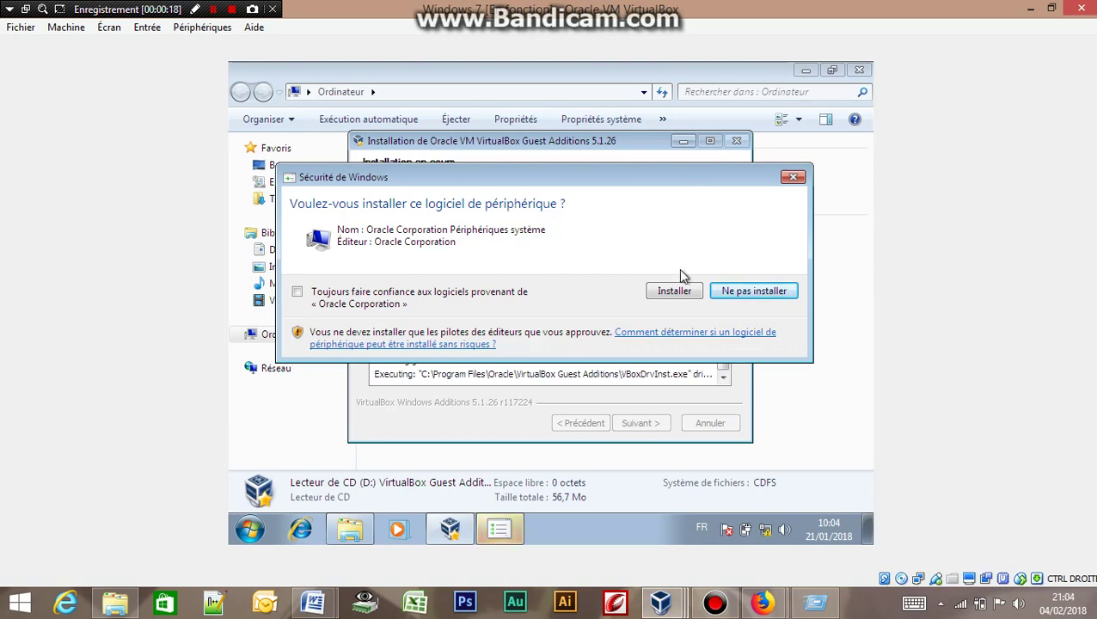
# Allow the Oracle system and graphics device drivers to install, finish the Guest Additions 5.1.26 setup and restart the virtual machine immediately
pyautogui.click(670, 290)
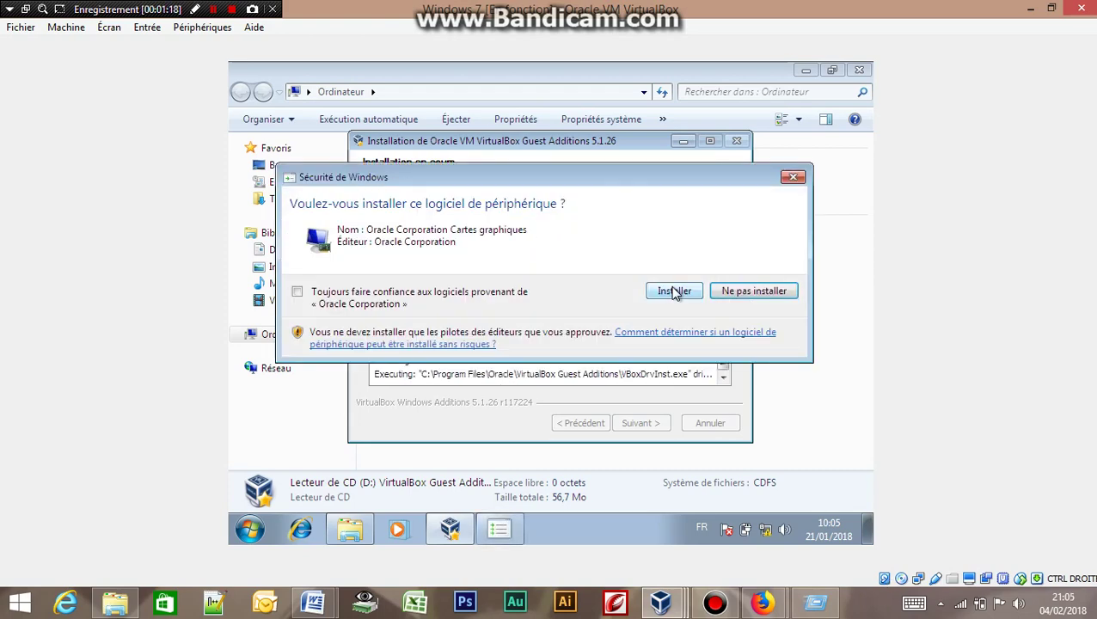
pyautogui.click(674, 292)
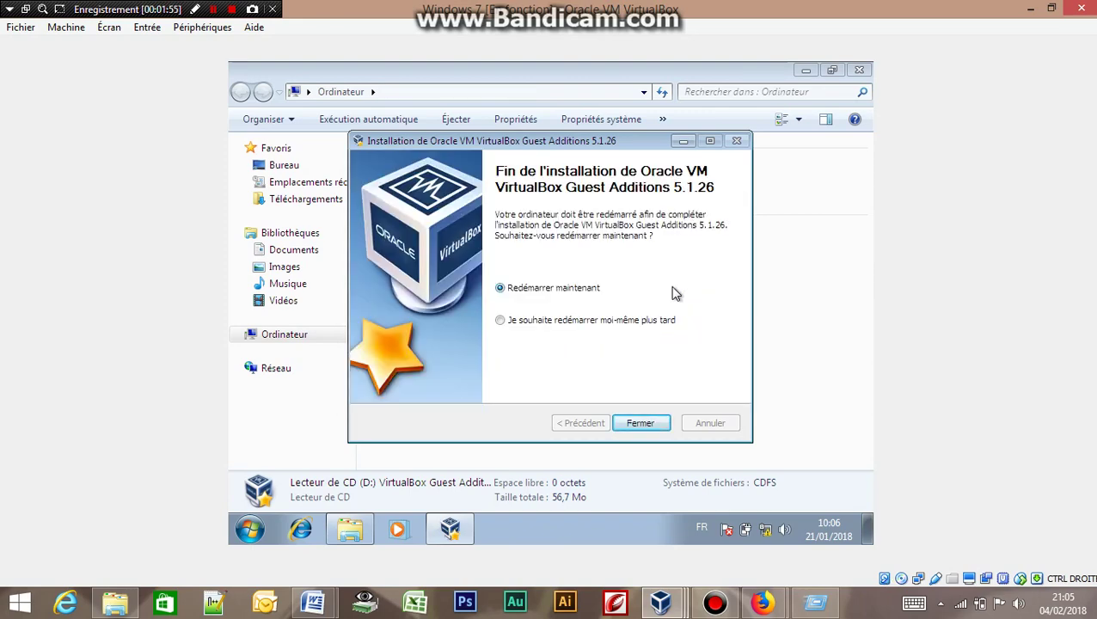
pyautogui.click(639, 424)
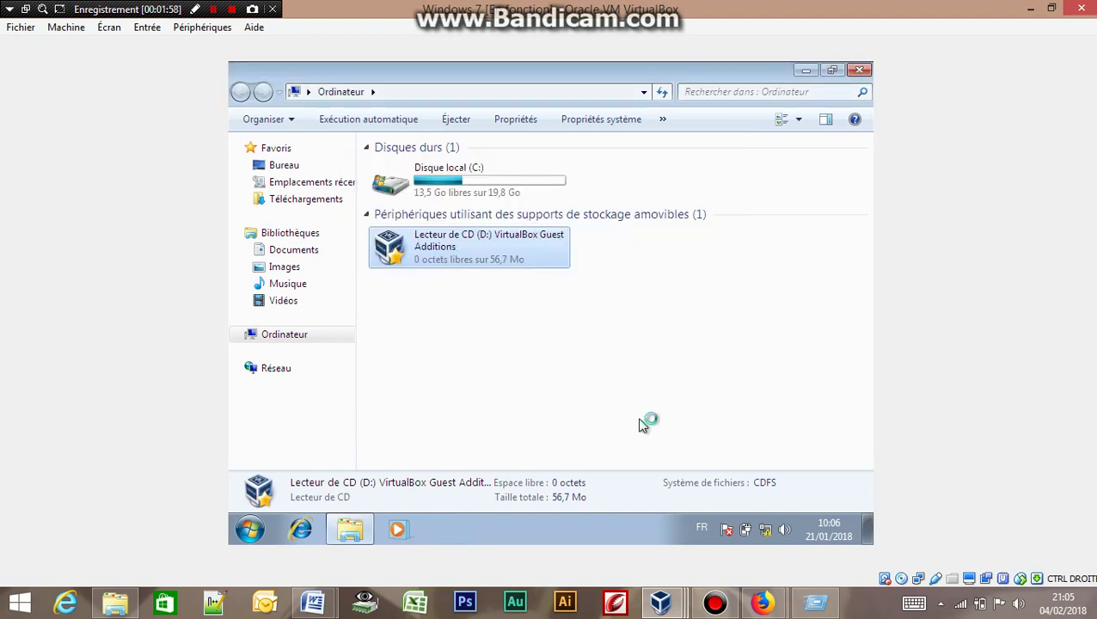
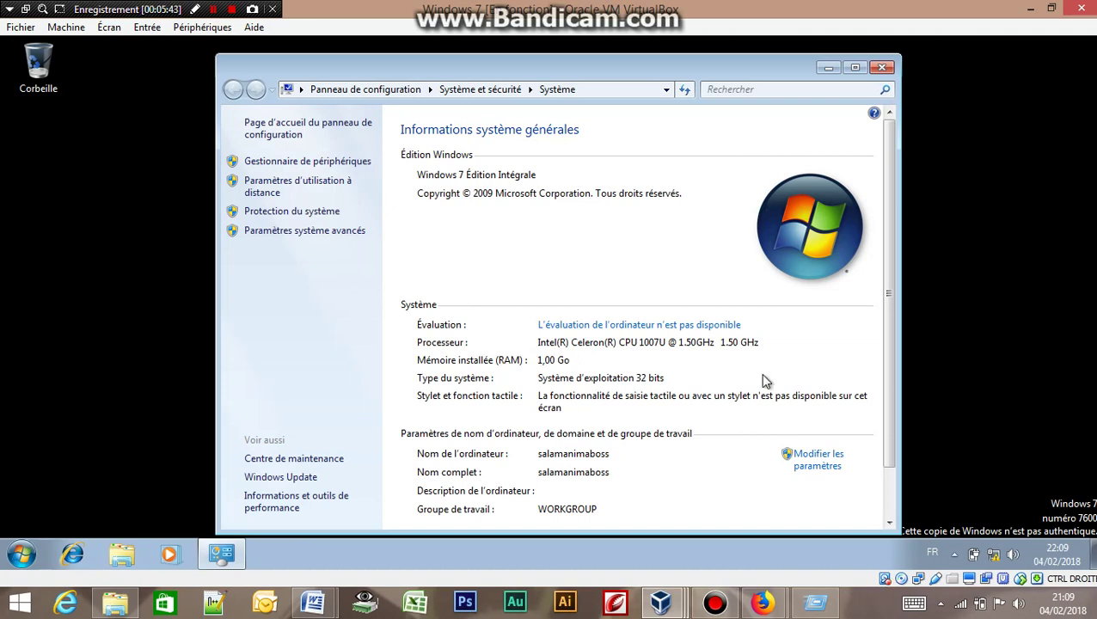
# Rename the Windows 7 virtual machine's computer to faida
pyautogui.click(819, 467)
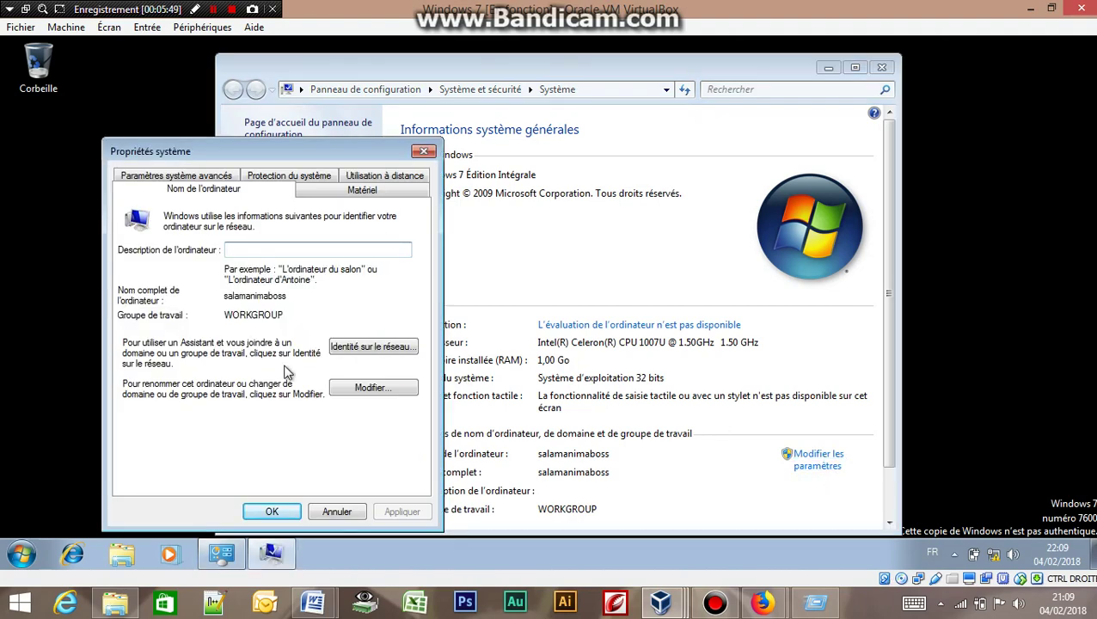
pyautogui.click(361, 387)
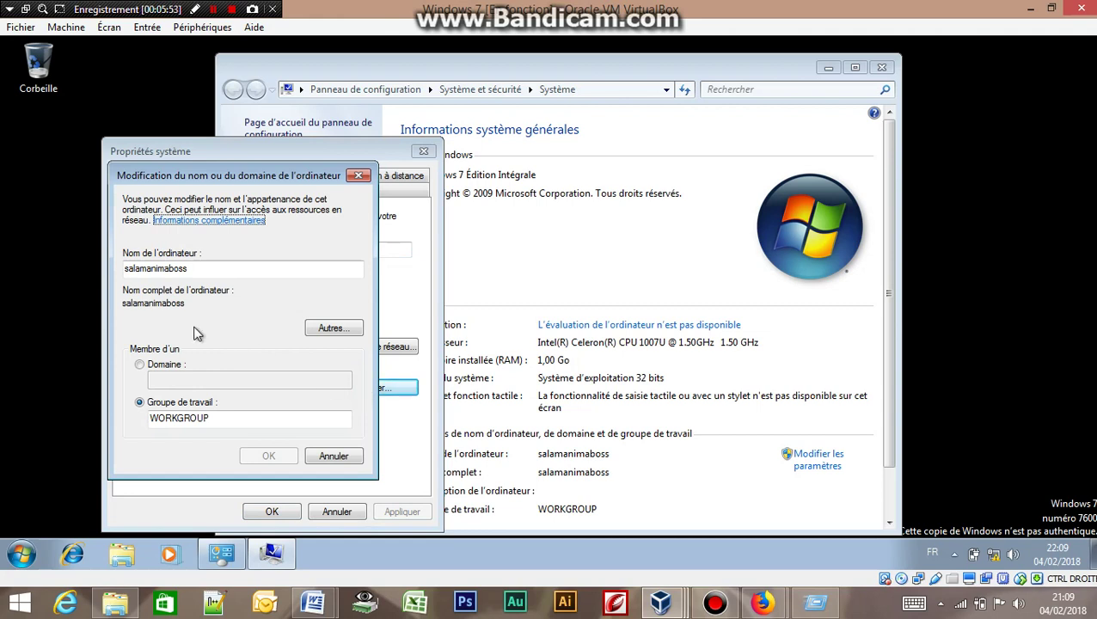
pyautogui.click(198, 270)
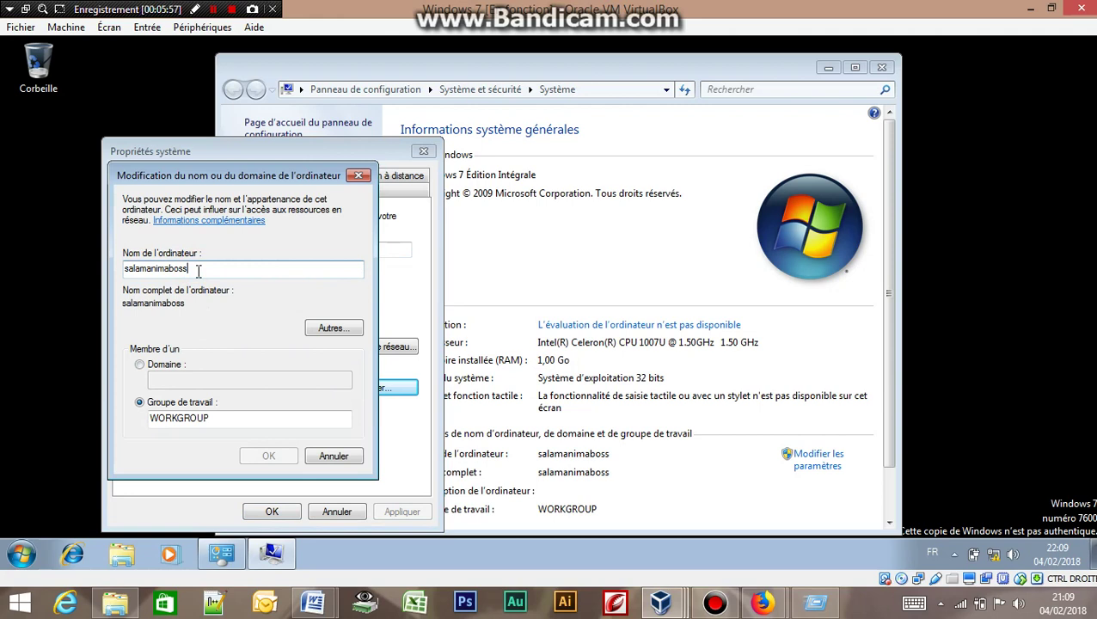
pyautogui.press('BackSpace')
pyautogui.press('BackSpace')
pyautogui.press('BackSpace')
pyautogui.press('BackSpace')
pyautogui.press('BackSpace')
pyautogui.press('BackSpace')
pyautogui.press('BackSpace')
pyautogui.press('BackSpace')
pyautogui.press('BackSpace')
pyautogui.press('BackSpace')
pyautogui.press('BackSpace')
pyautogui.press('BackSpace')
pyautogui.press('BackSpace')
pyautogui.press('BackSpace')
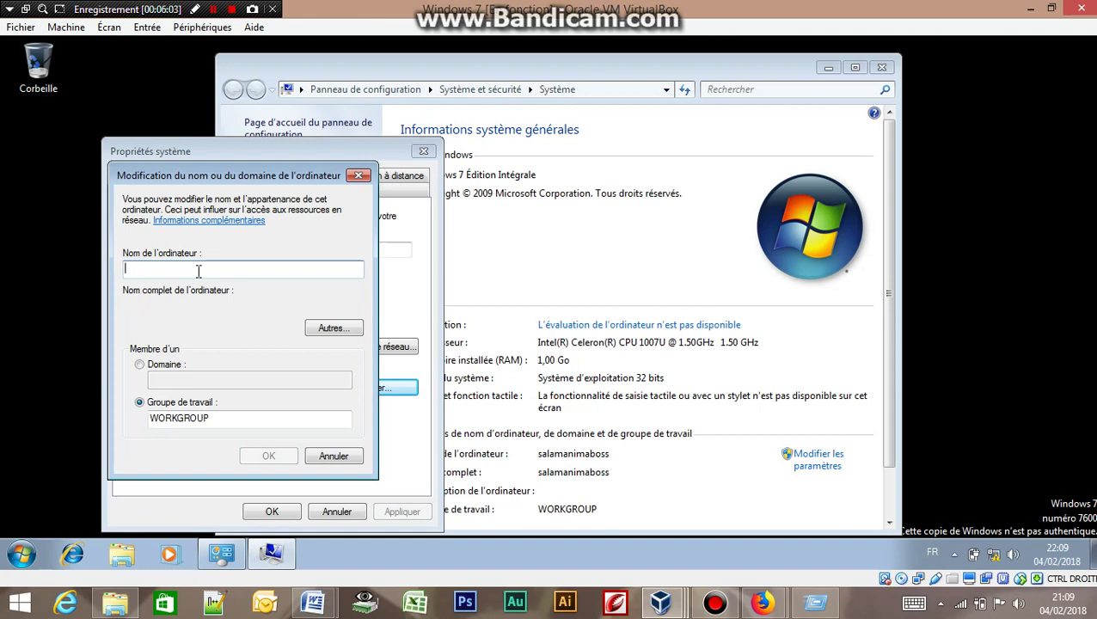
pyautogui.write('se')
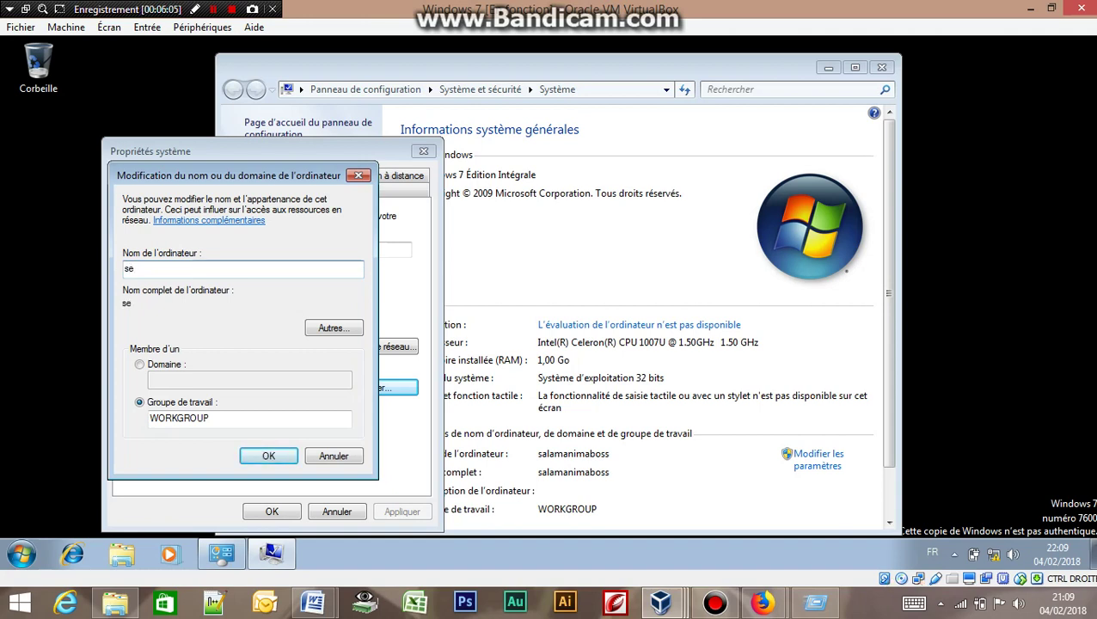
pyautogui.write('v')
pyautogui.press('BackSpace')
pyautogui.press('BackSpace')
pyautogui.press('BackSpace')
pyautogui.write('faida')
pyautogui.click(266, 454)
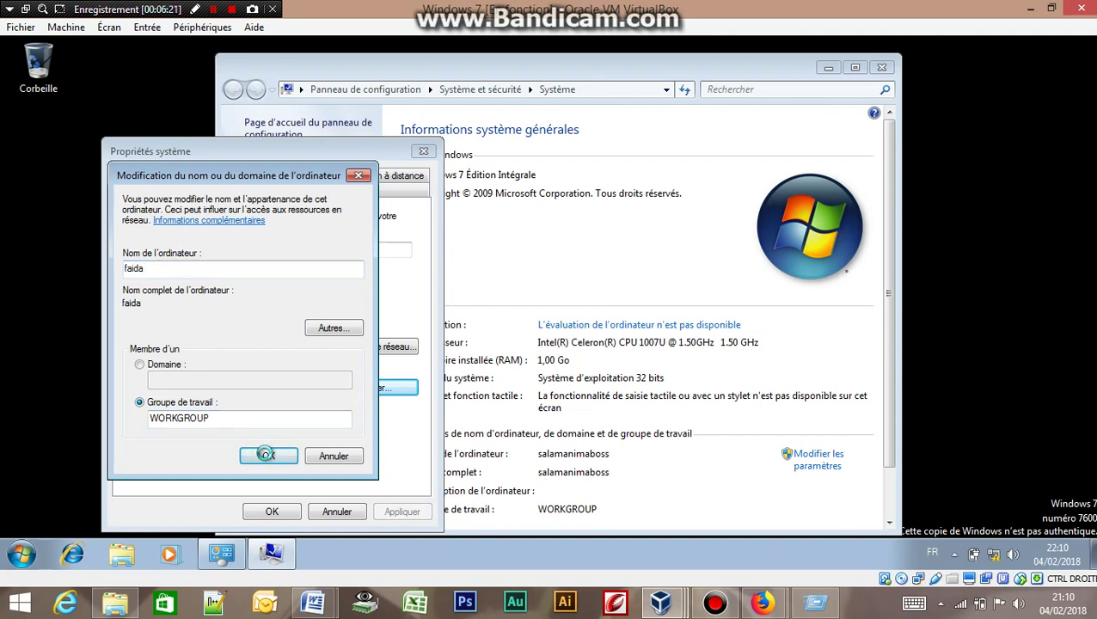
pyautogui.click(212, 9)
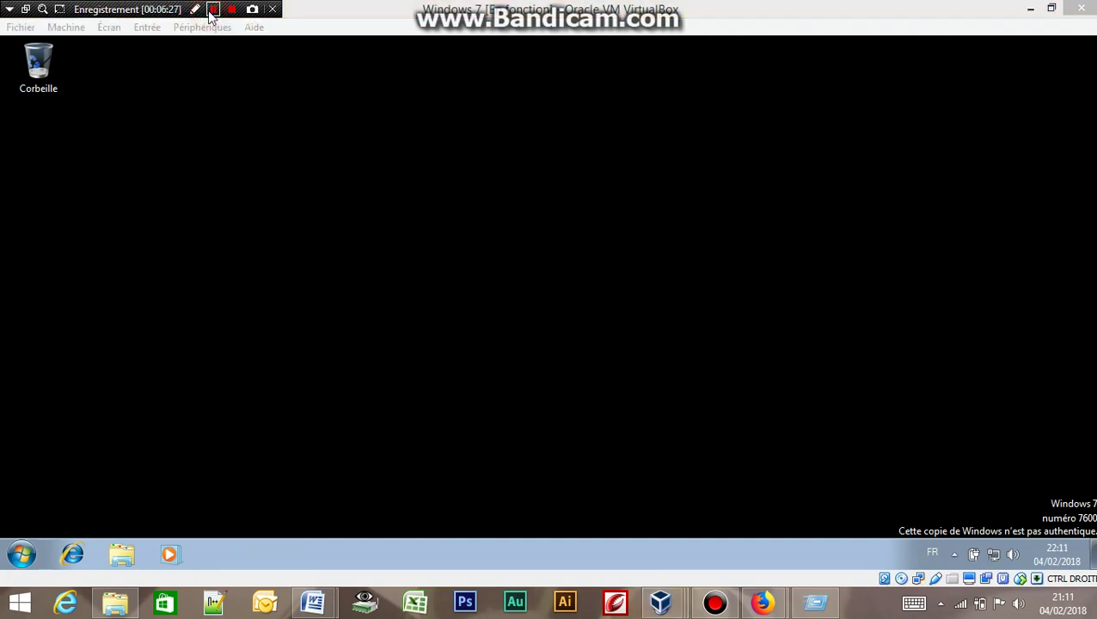
# Open the guest's computer name properties from its system information page and close the host's own system information window
pyautogui.click(220, 93)
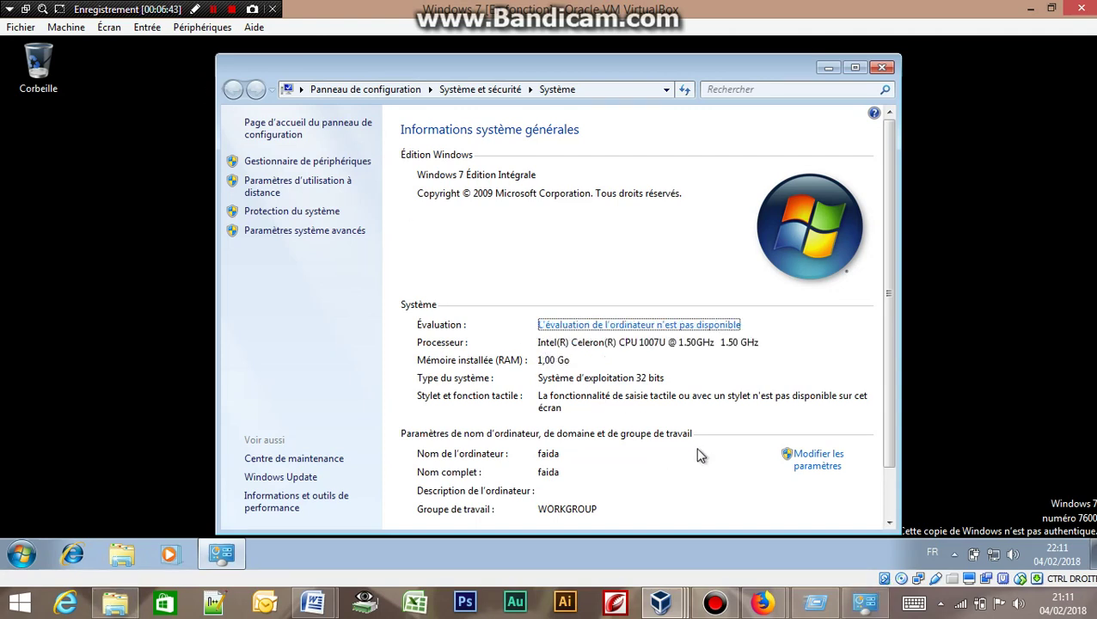
pyautogui.click(802, 463)
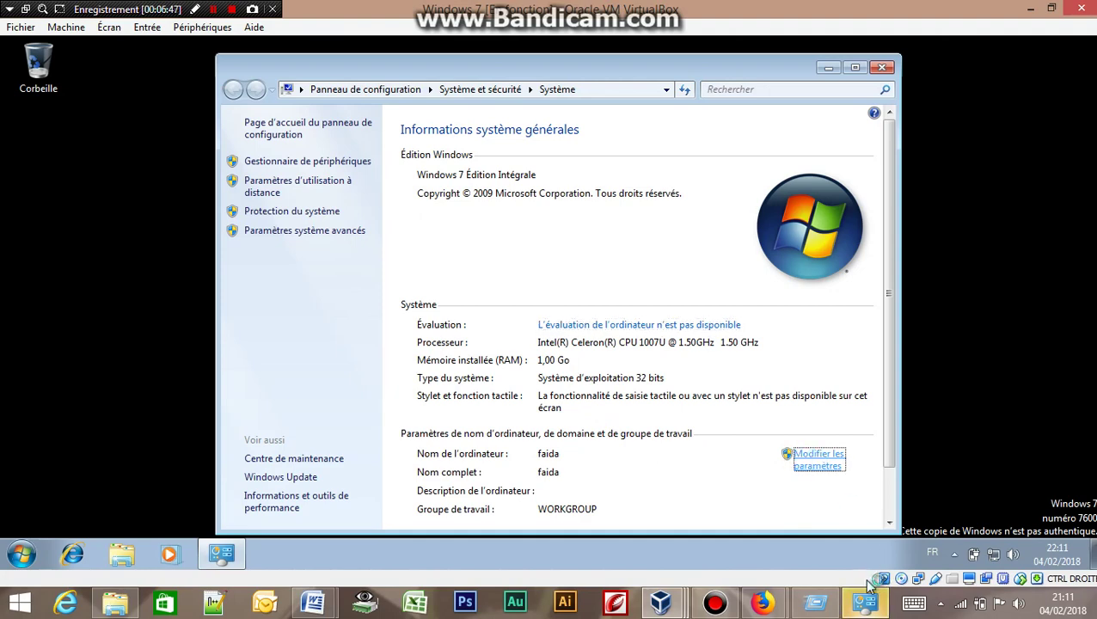
pyautogui.click(862, 607)
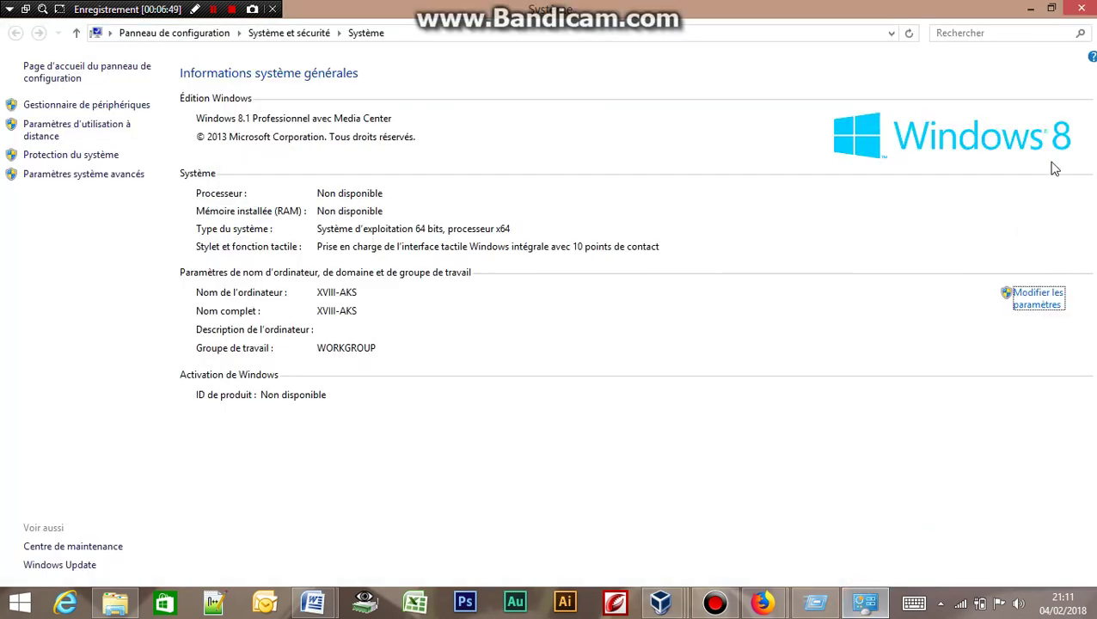
pyautogui.click(1077, 8)
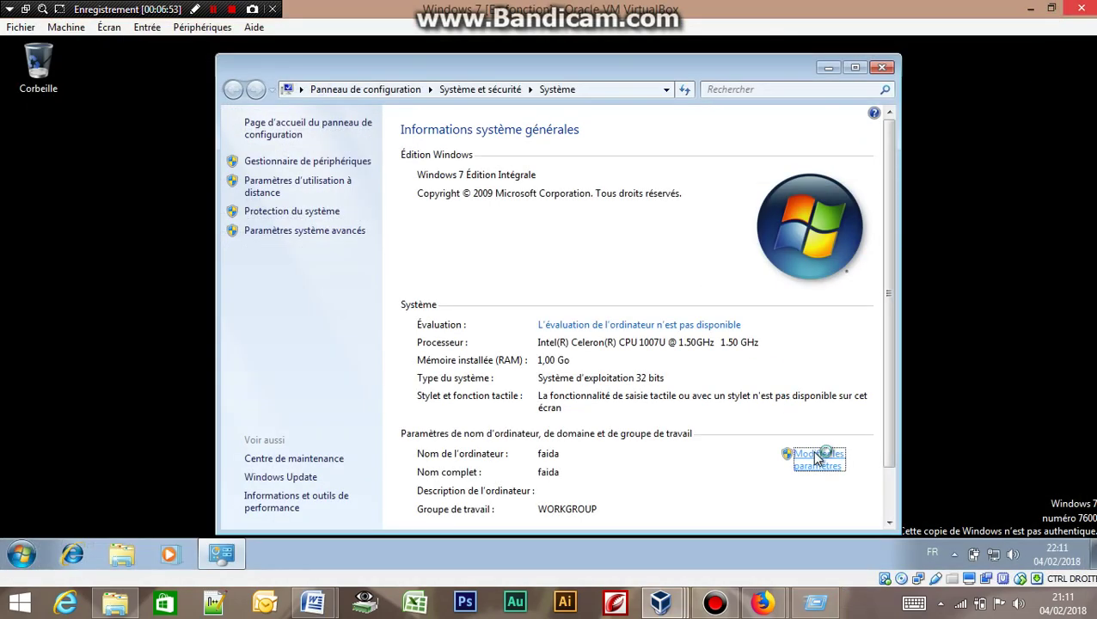
pyautogui.click(417, 384)
pyautogui.click(120, 297)
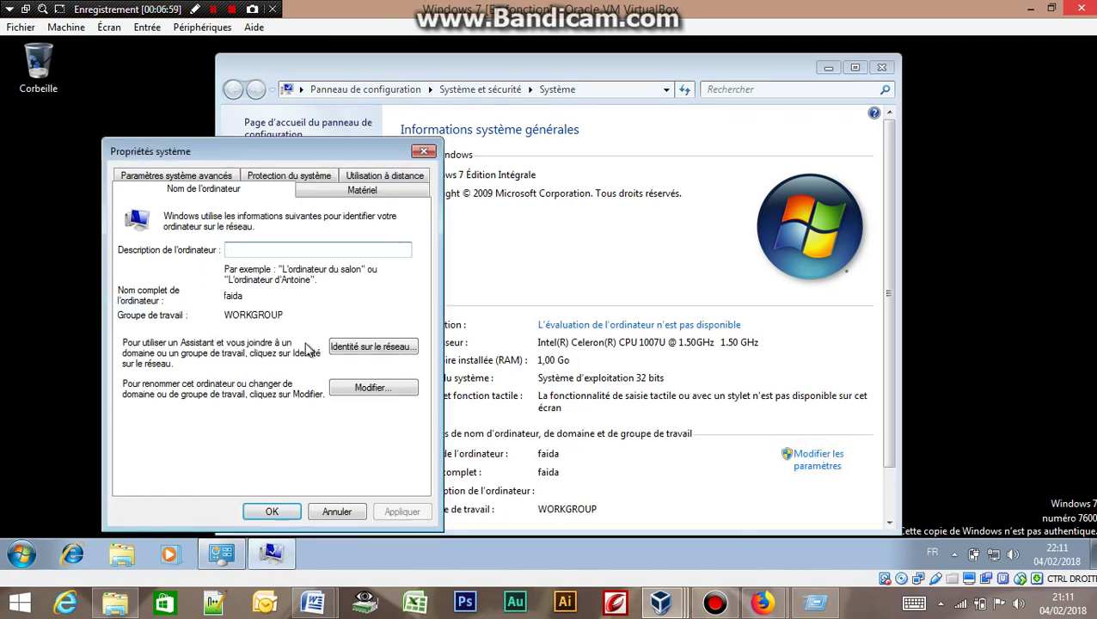
# Choose domain membership instead of a workgroup for the computer and enter expose.unmd as the domain
pyautogui.click(365, 388)
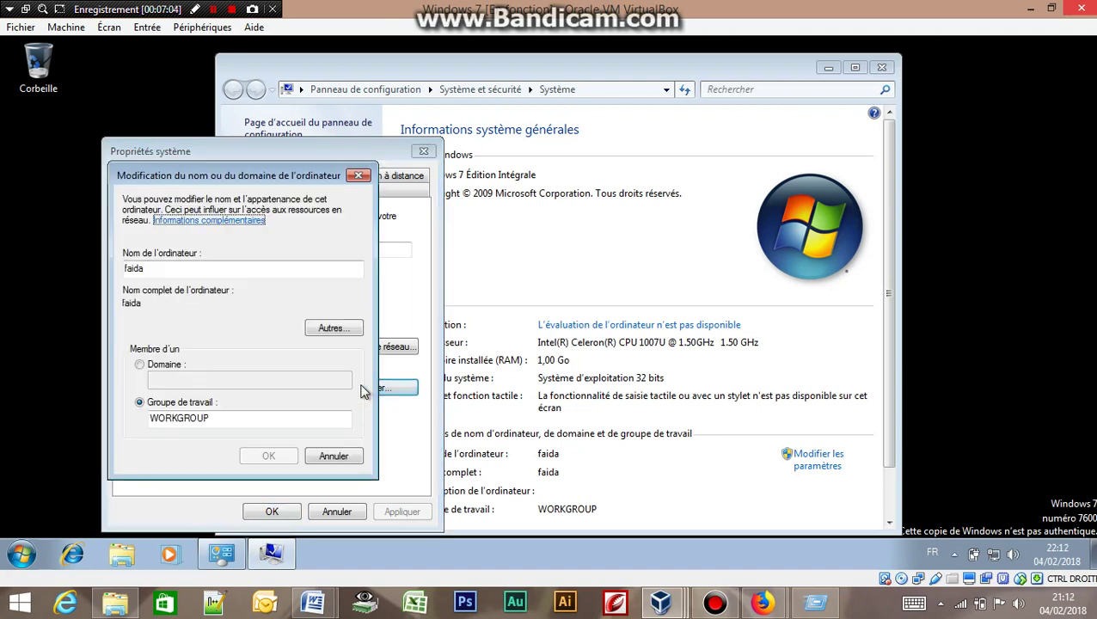
pyautogui.click(325, 326)
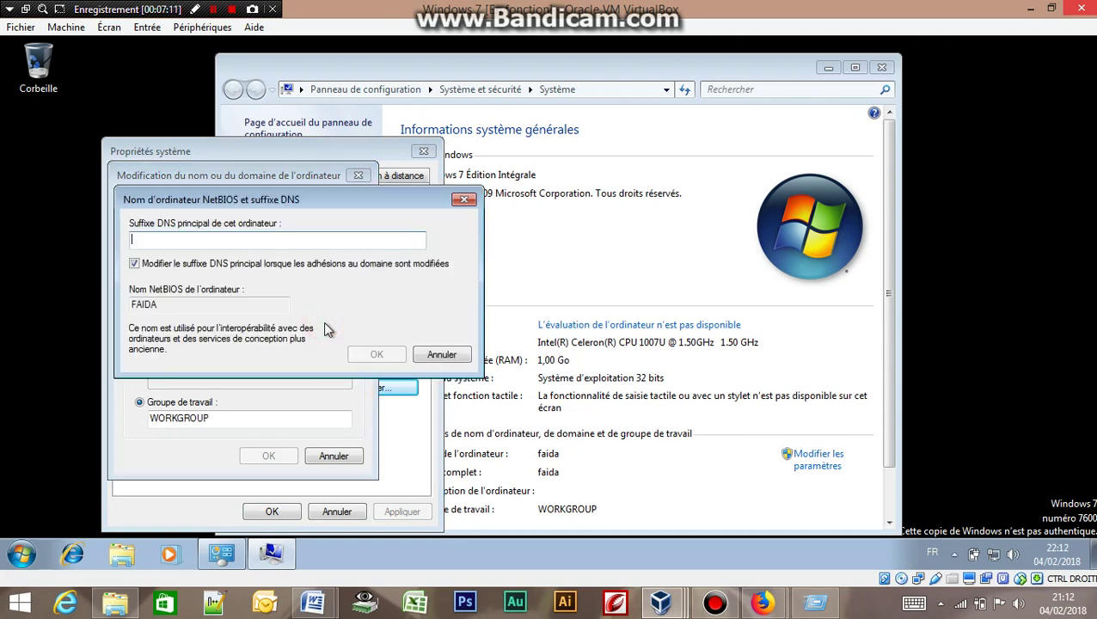
pyautogui.click(432, 359)
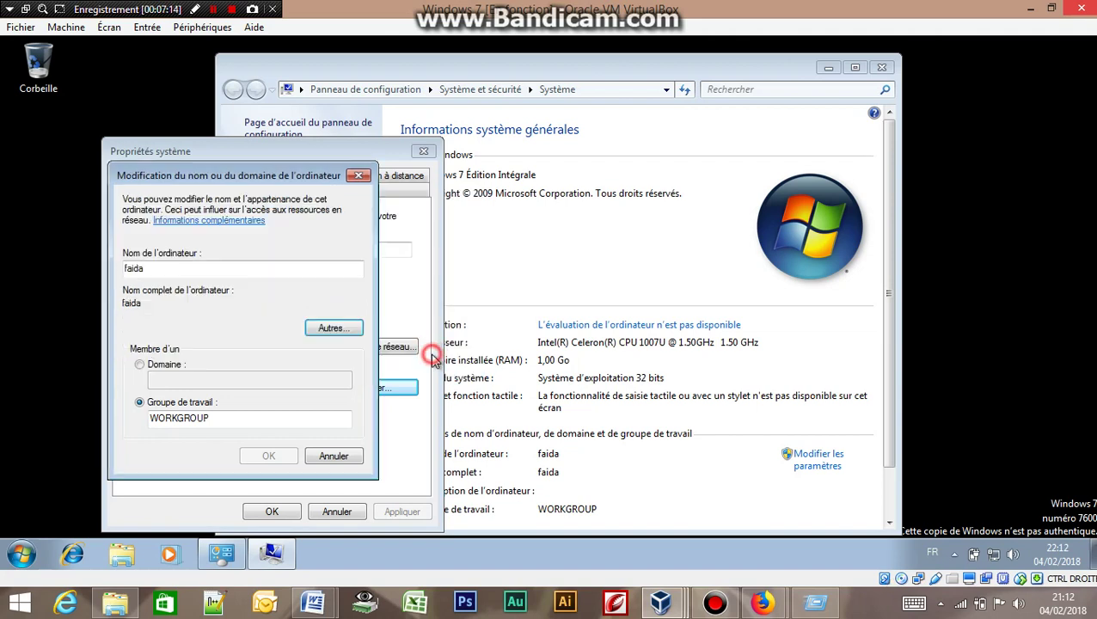
pyautogui.click(141, 365)
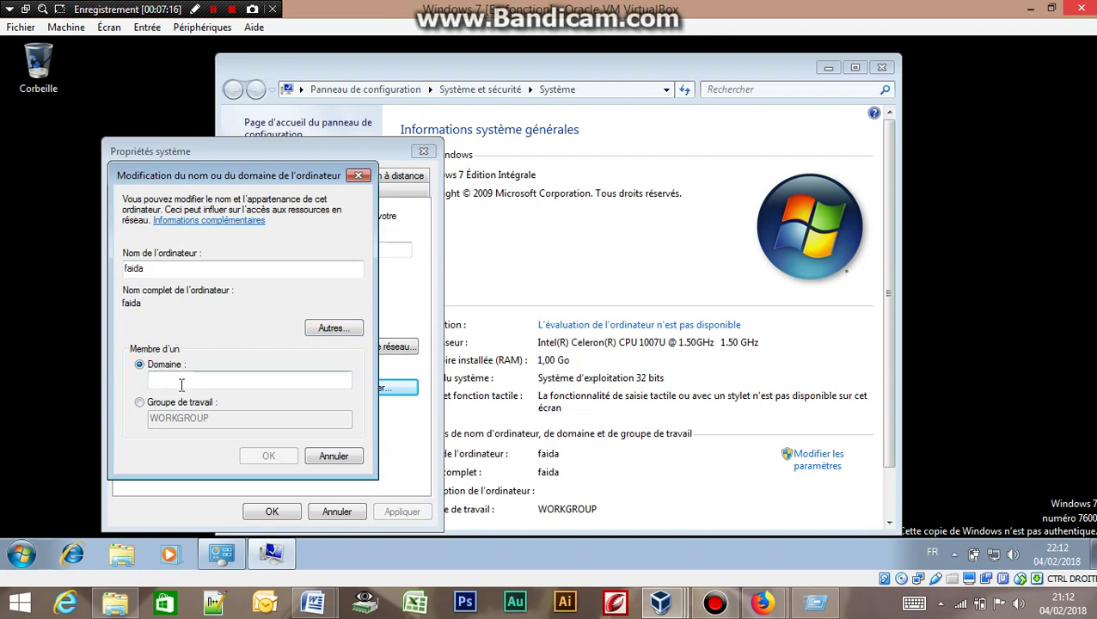
pyautogui.click(181, 384)
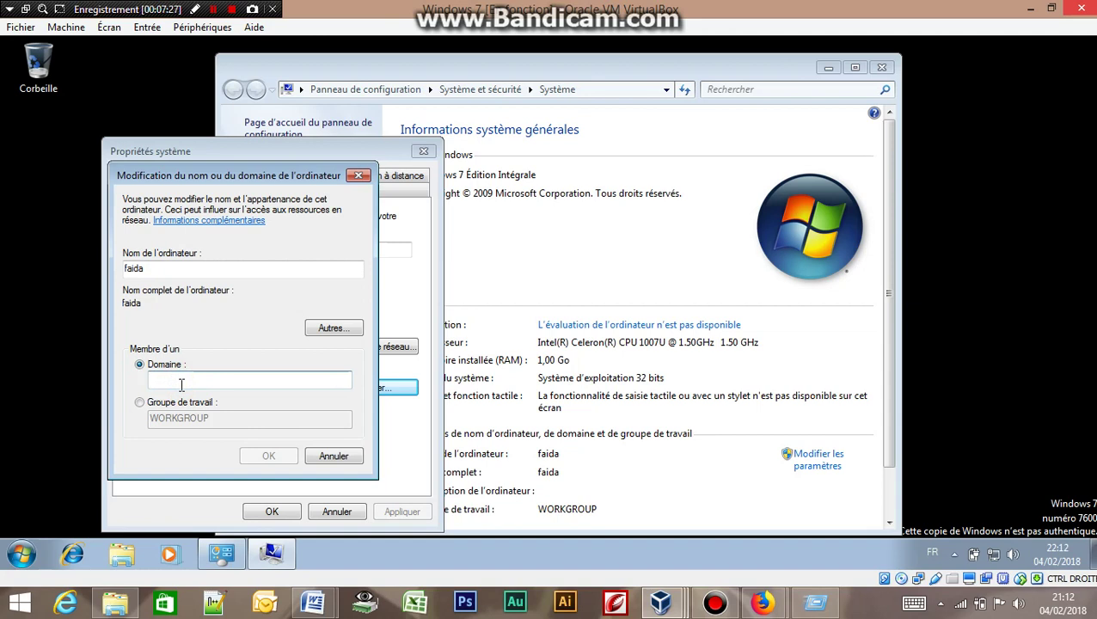
pyautogui.write('expose.')
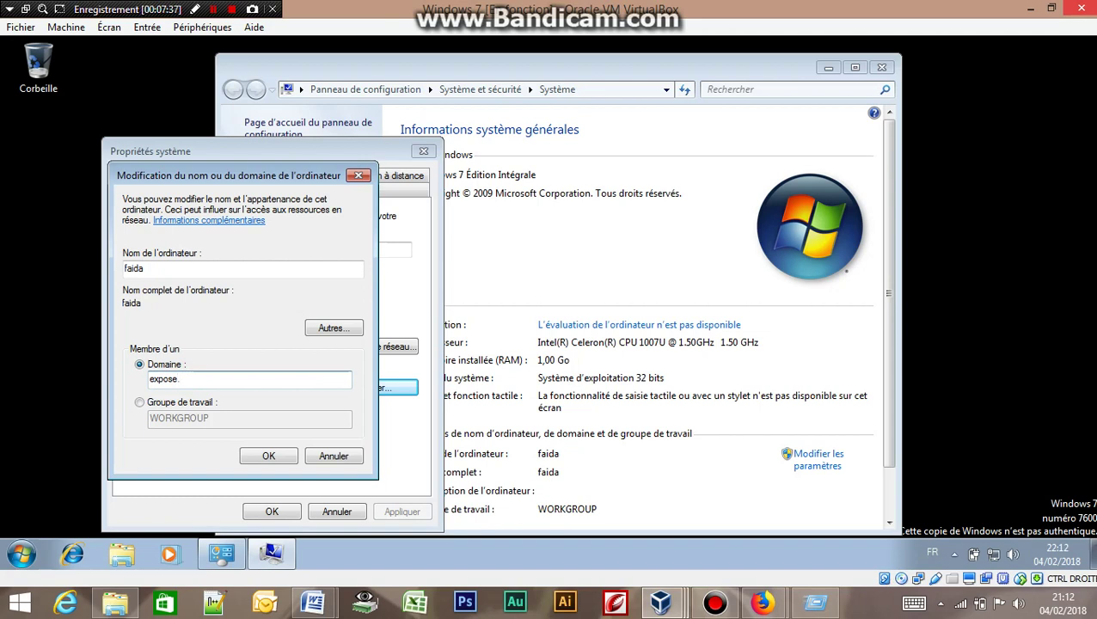
pyautogui.write('unmd')
pyautogui.moveTo(179, 379); pyautogui.dragTo(202, 379)
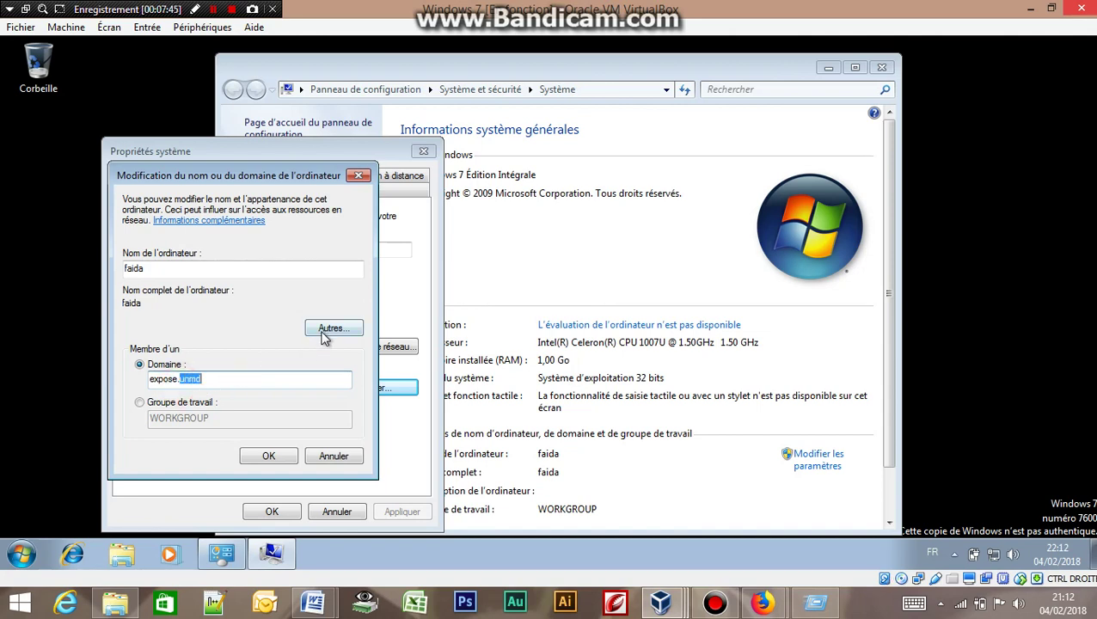
# Try to set the computer's primary DNS suffix to 192.168.1.1
pyautogui.click(330, 329)
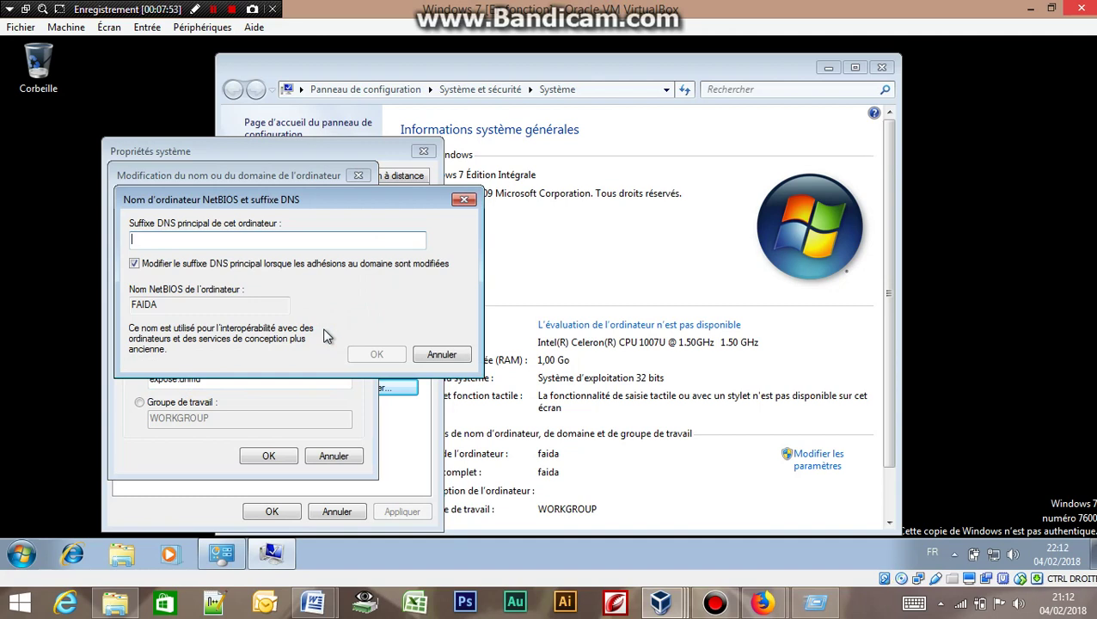
pyautogui.write('1')
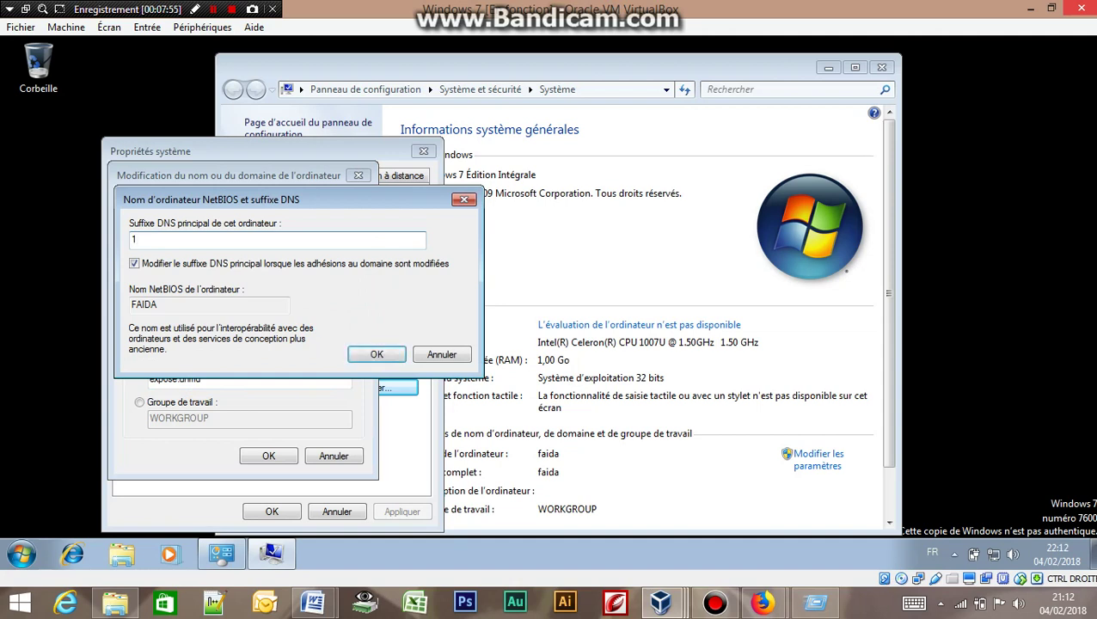
pyautogui.write('92.168.1.1')
pyautogui.click(378, 356)
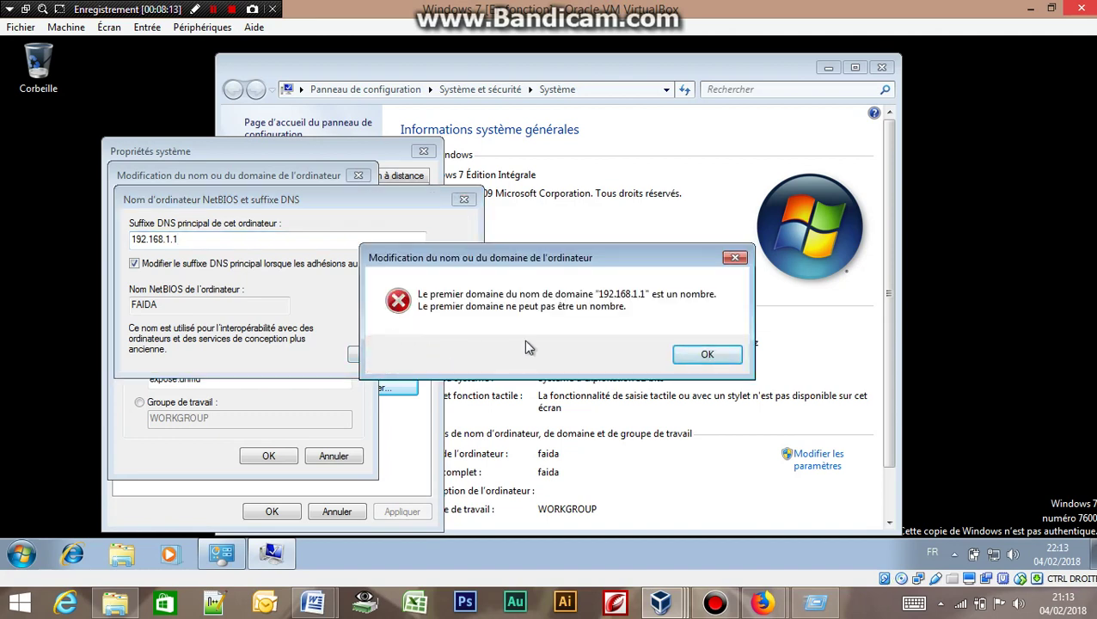
pyautogui.click(707, 355)
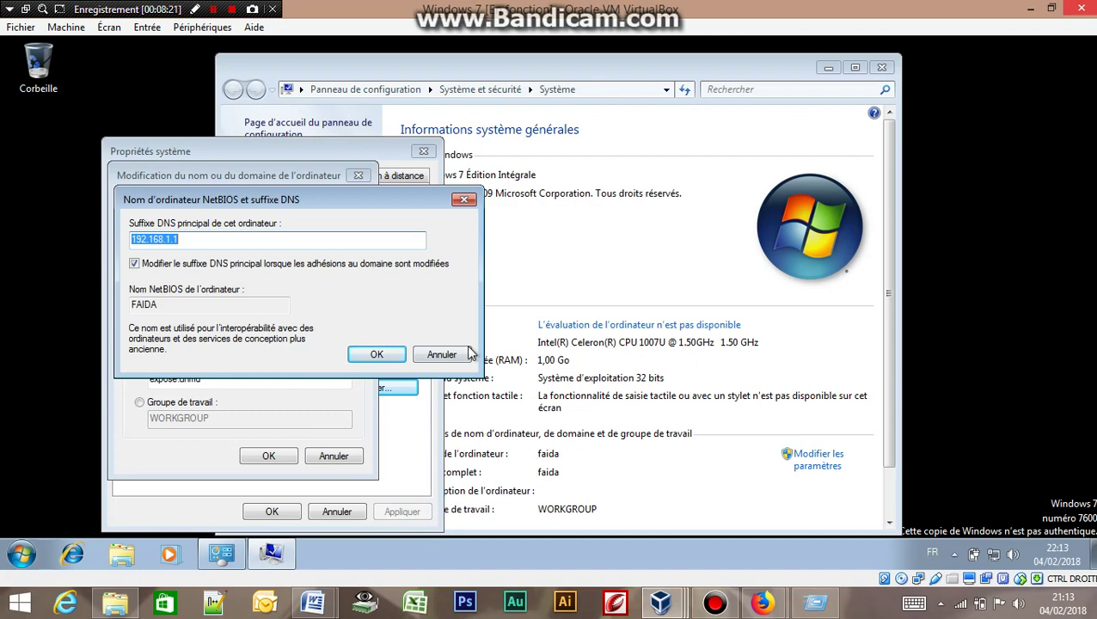
pyautogui.click(195, 310)
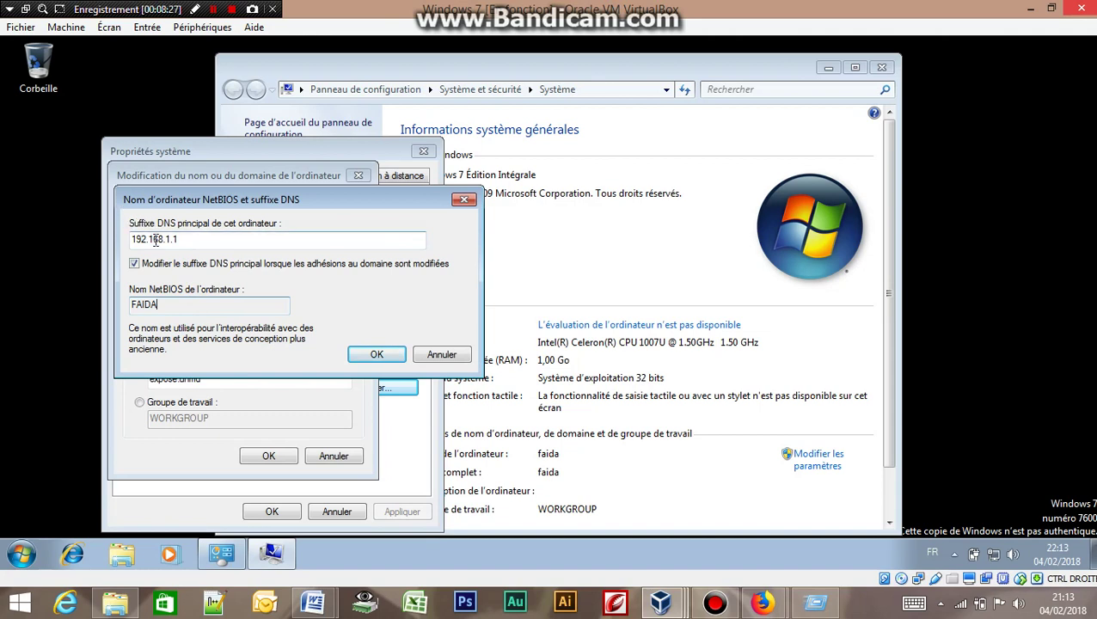
# Set the computer's primary DNS suffix to expose.unmd and try to join the expose.unmd domain
pyautogui.click(186, 238)
pyautogui.press('BackSpace')
pyautogui.press('BackSpace')
pyautogui.press('BackSpace')
pyautogui.press('BackSpace')
pyautogui.press('BackSpace')
pyautogui.press('BackSpace')
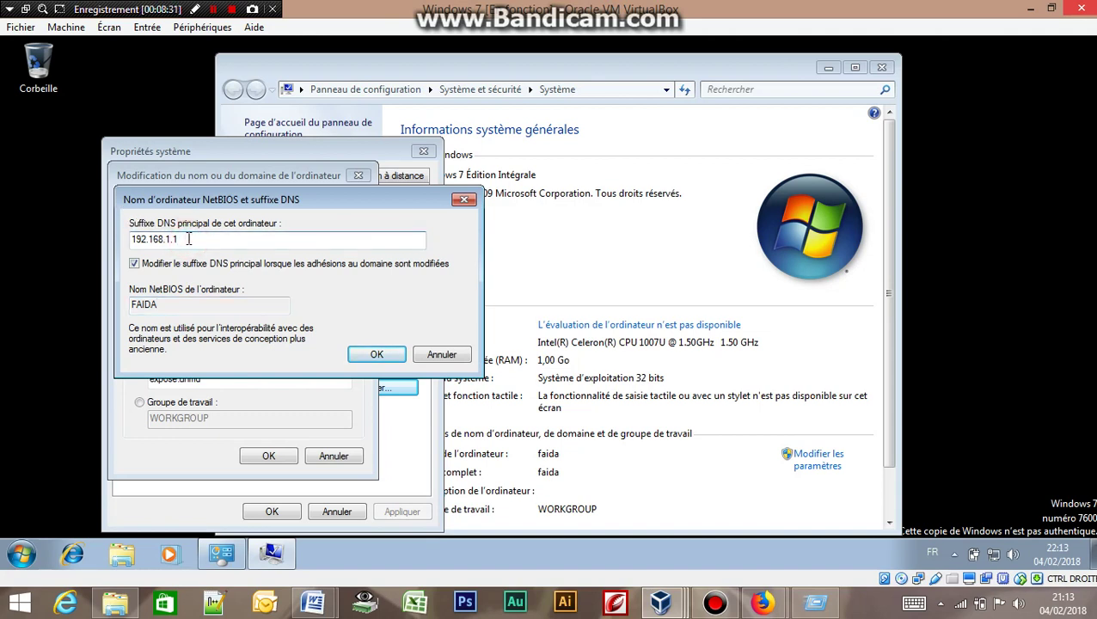
pyautogui.press('BackSpace')
pyautogui.press('BackSpace')
pyautogui.press('BackSpace')
pyautogui.press('BackSpace')
pyautogui.press('BackSpace')
pyautogui.write('EX')
pyautogui.press('BackSpace')
pyautogui.press('BackSpace')
pyautogui.write('expose.unmd')
pyautogui.click(371, 359)
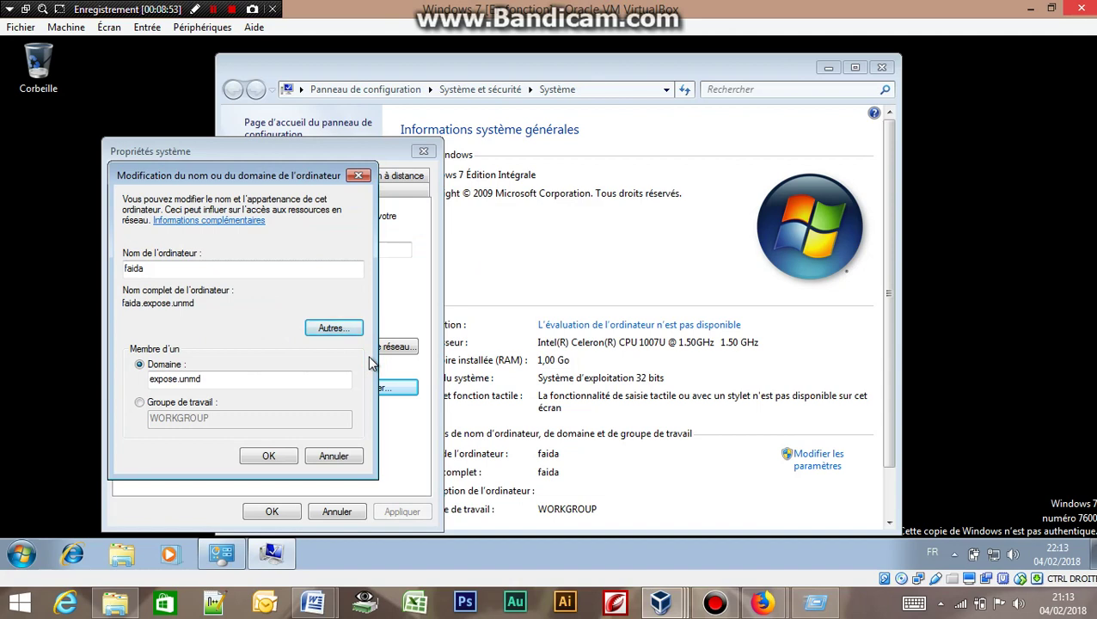
pyautogui.click(272, 460)
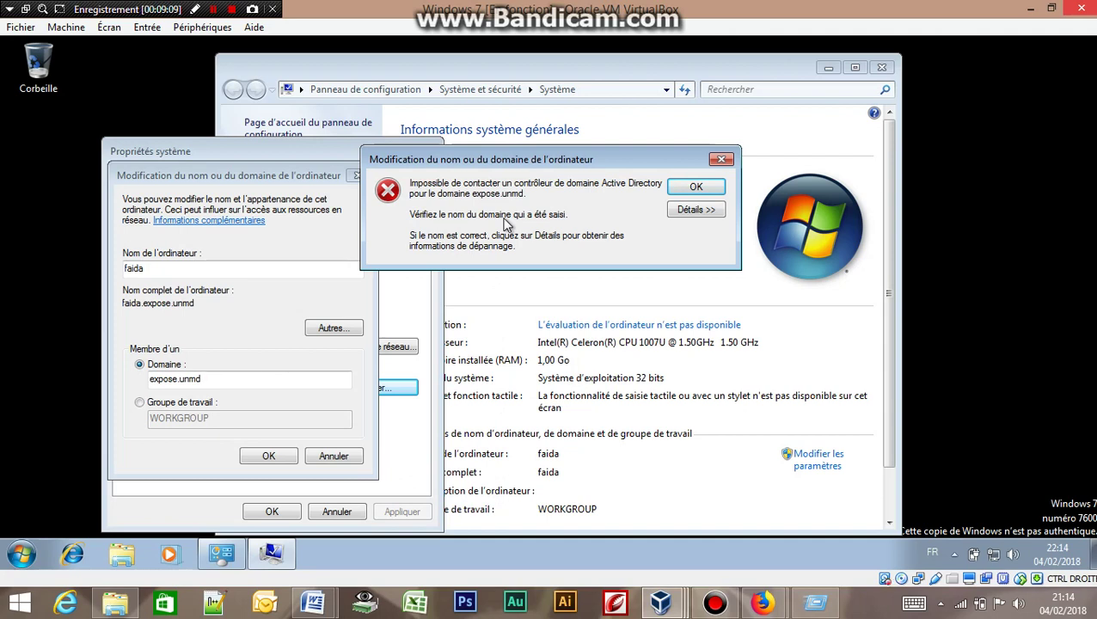
pyautogui.click(695, 185)
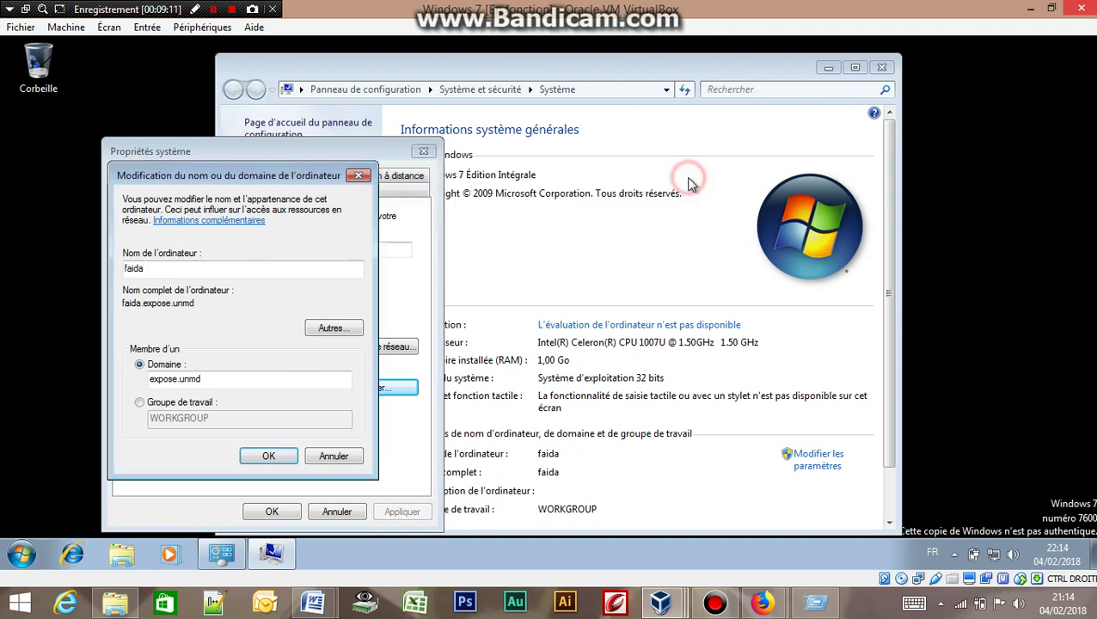
# Open the Windows 7 virtual machine's network settings and attach adapter 1 (Carte 1) to the internal network (Réseau interne) intnet
pyautogui.click(203, 27)
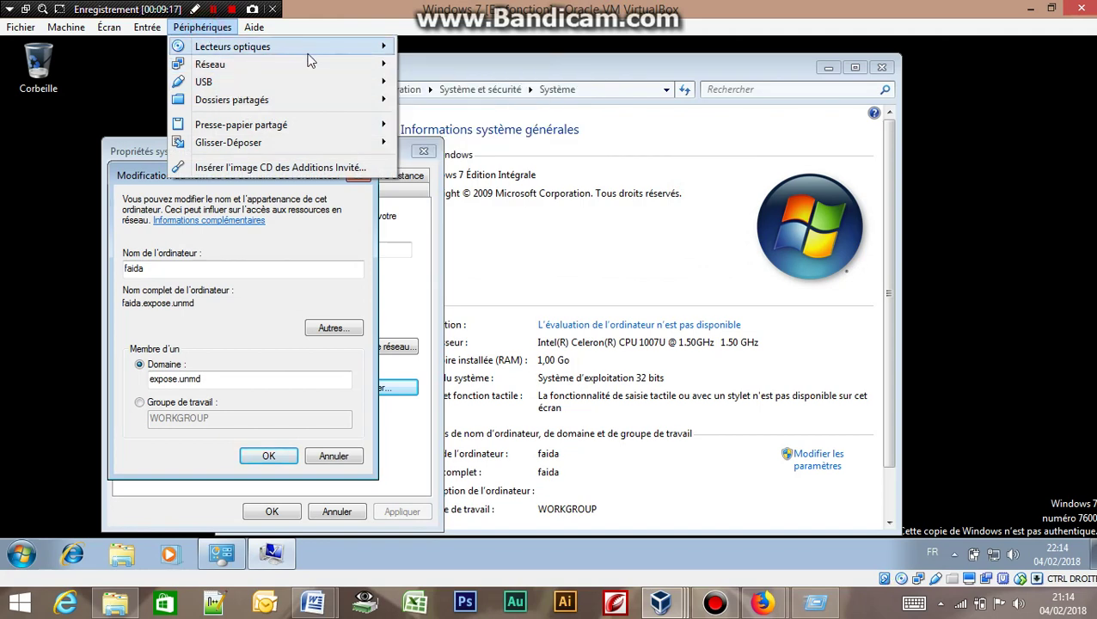
pyautogui.moveTo(324, 66)
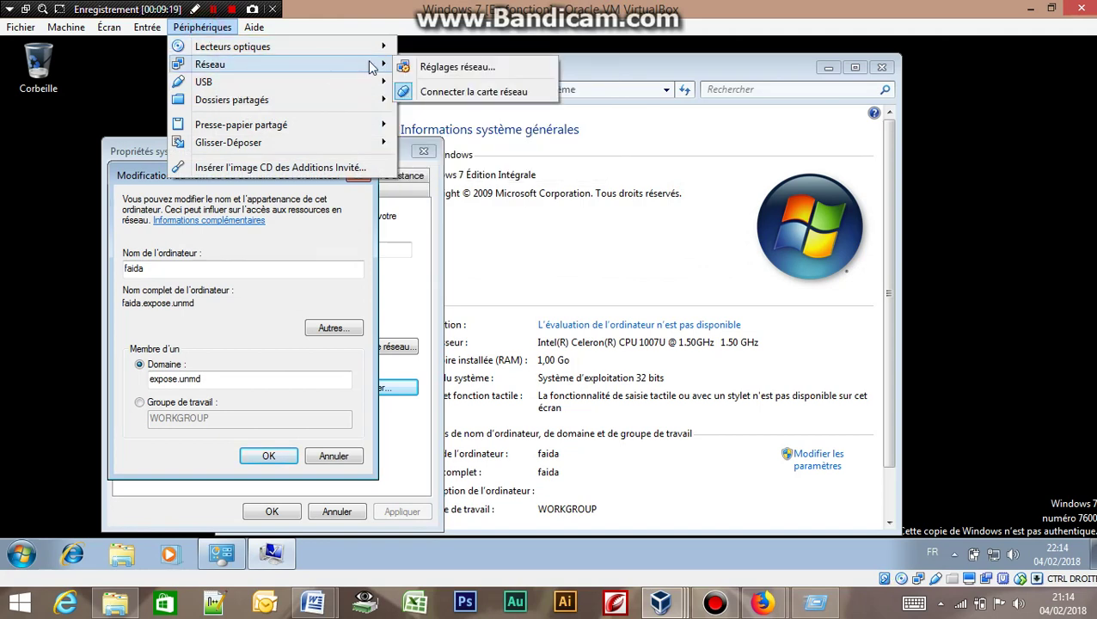
pyautogui.click(404, 68)
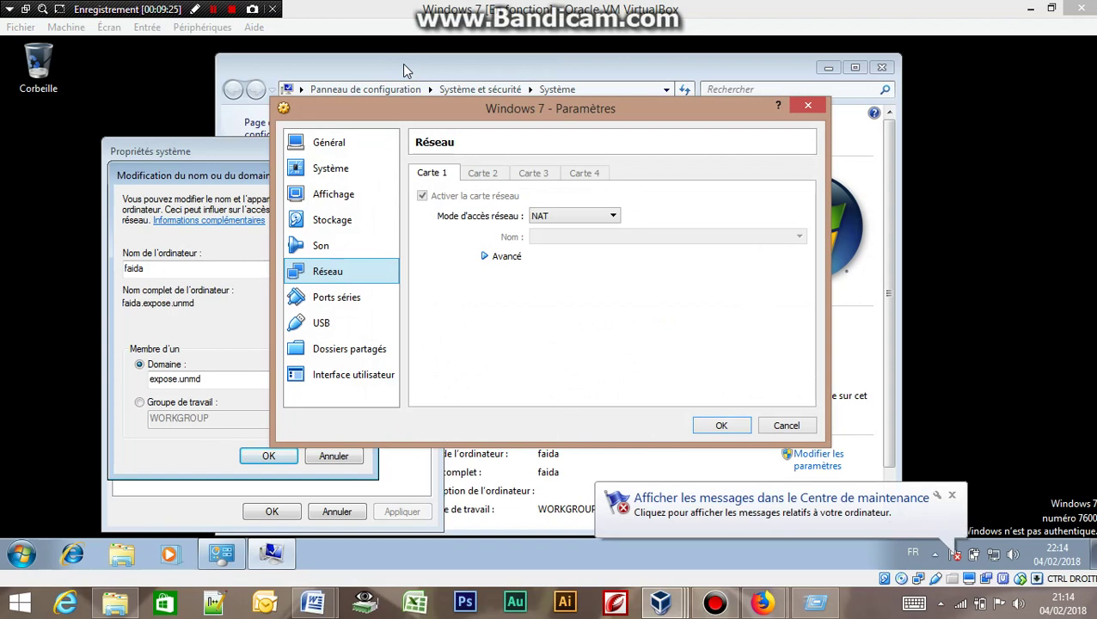
pyautogui.click(602, 222)
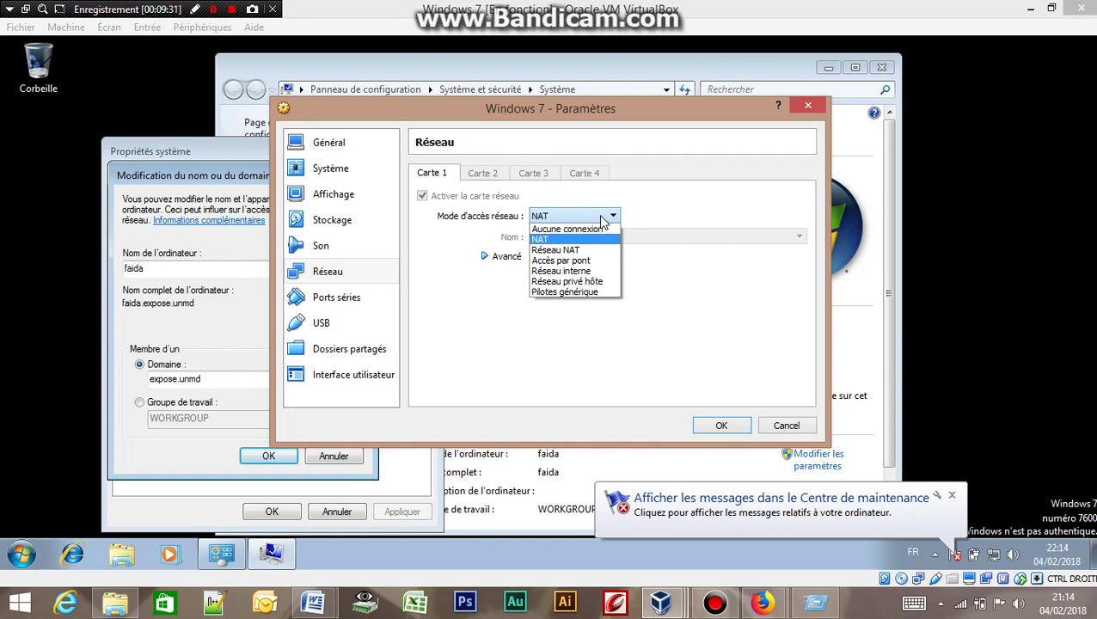
pyautogui.click(602, 272)
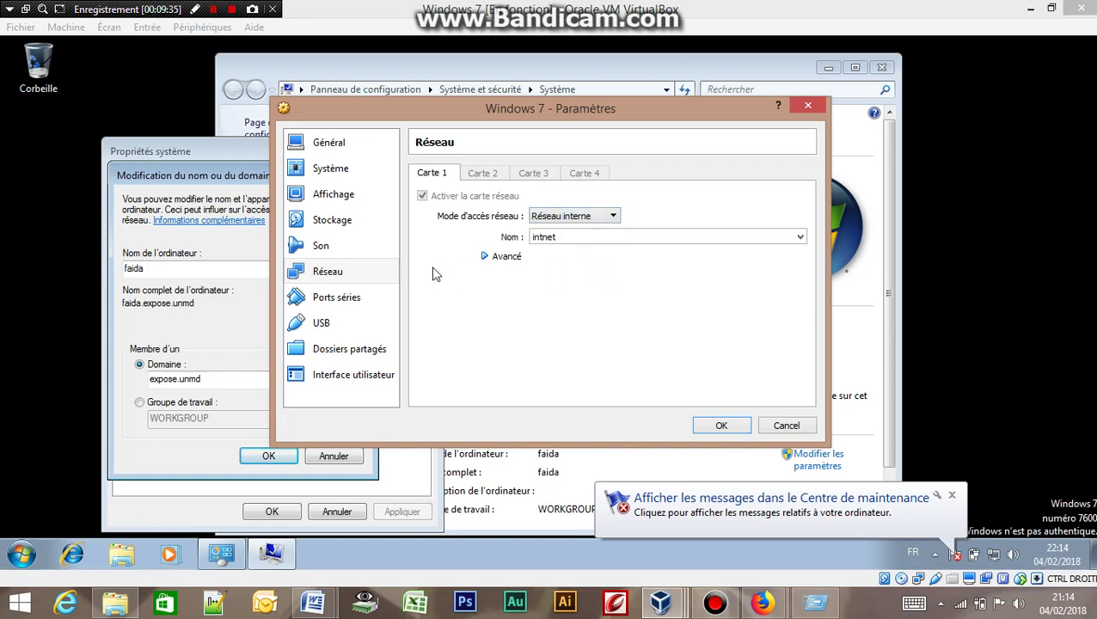
# Set adapter 1's promiscuous mode to Tout autoriser in the advanced options and apply the network settings
pyautogui.click(484, 257)
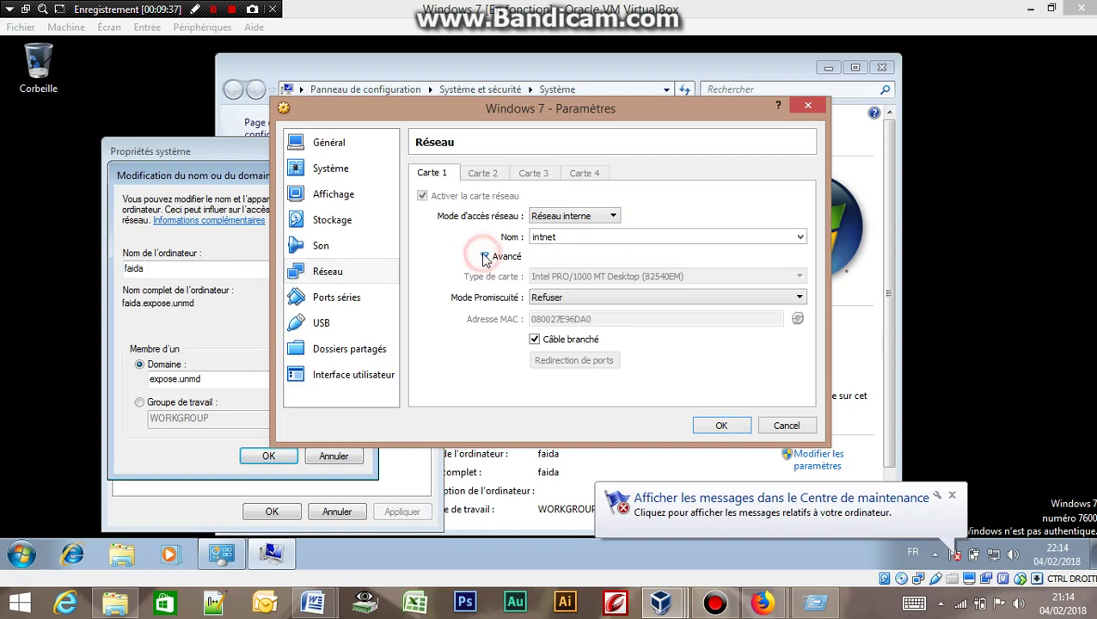
pyautogui.click(610, 298)
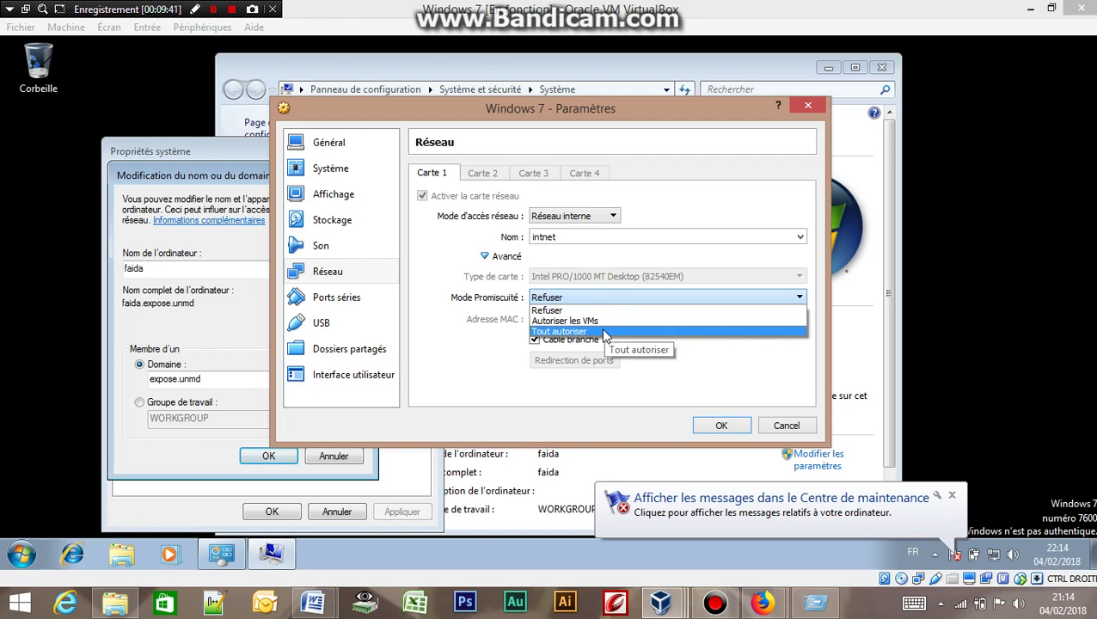
pyautogui.click(606, 333)
pyautogui.click(720, 421)
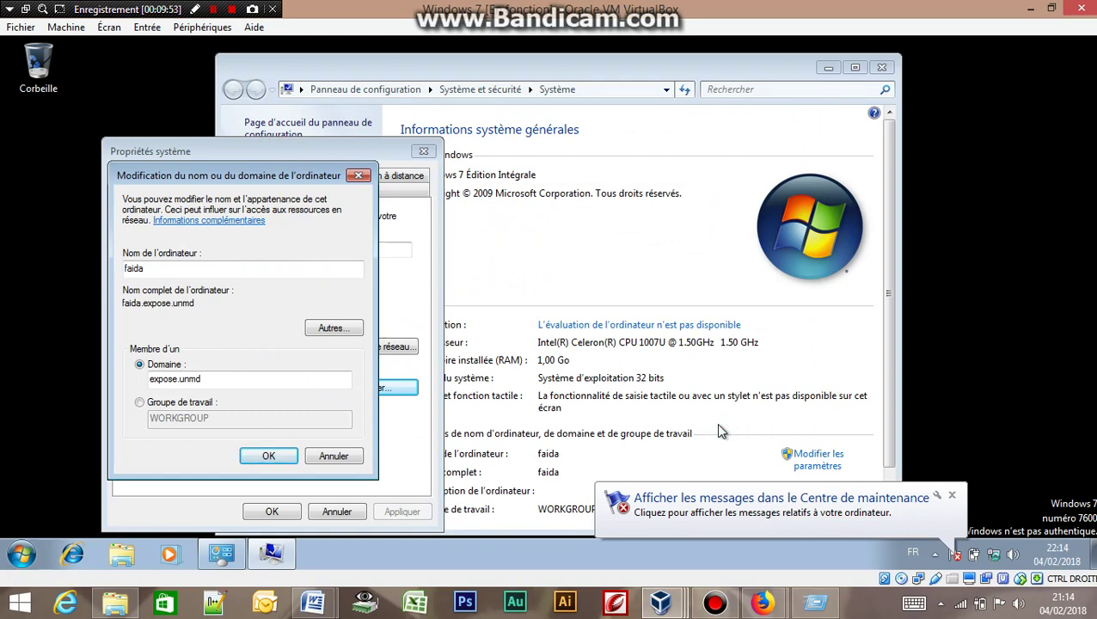
# Switch to the running Windows Server 2008 virtual machine
pyautogui.click(662, 604)
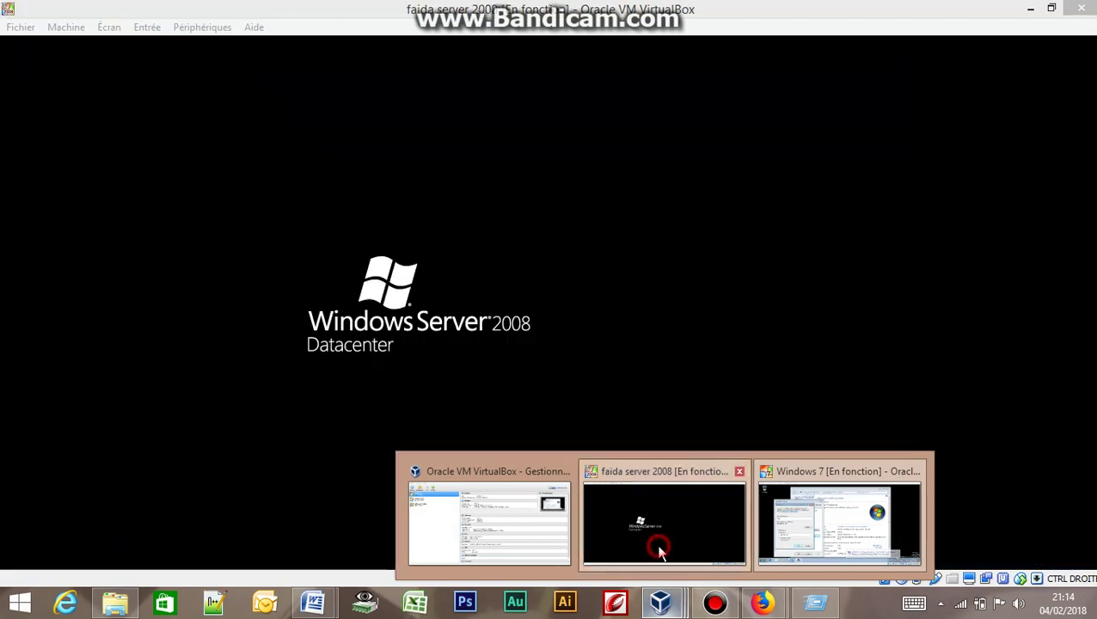